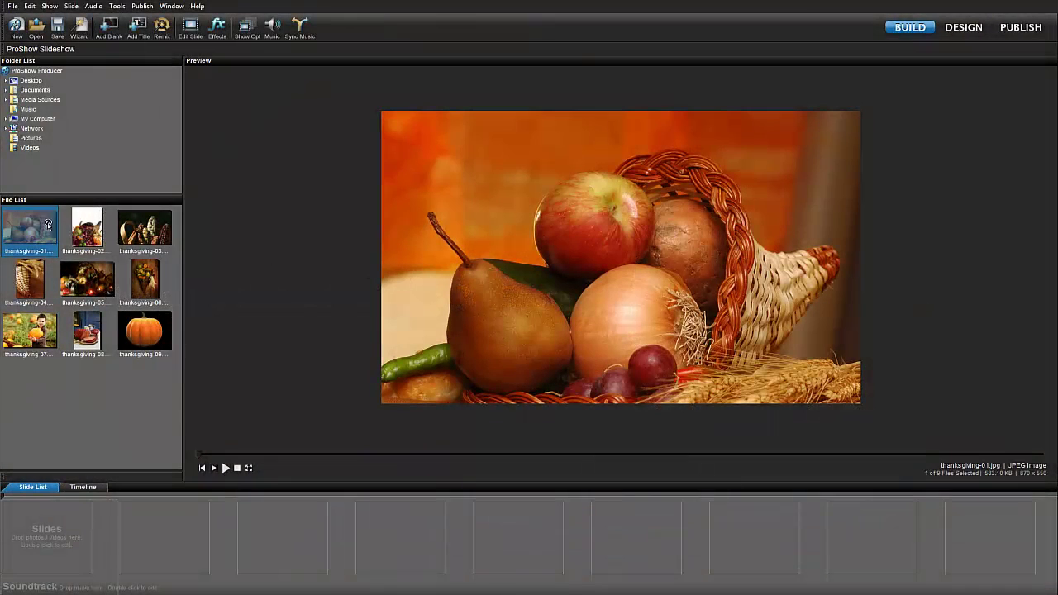
Bring all nine thanksgiving photos from the File List into the Slide List as Slides 1–9
{"action": "left_click", "coordinate": [141, 324], "text": "shift"}
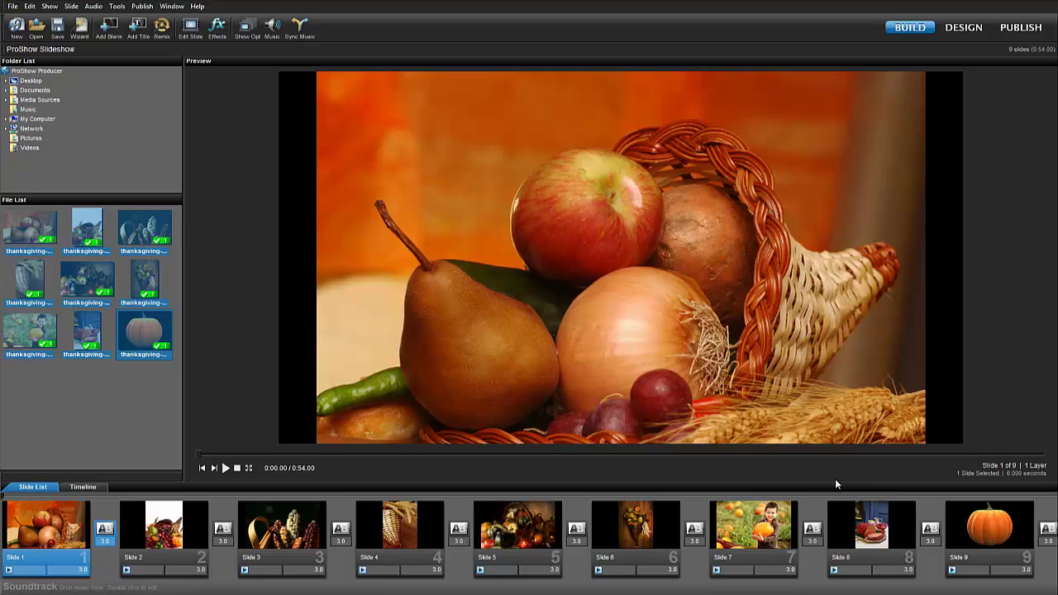
Select slides 4 through 7 and set their slide duration to 5 seconds
{"action": "left_click", "coordinate": [304, 529], "text": "ctrl"}
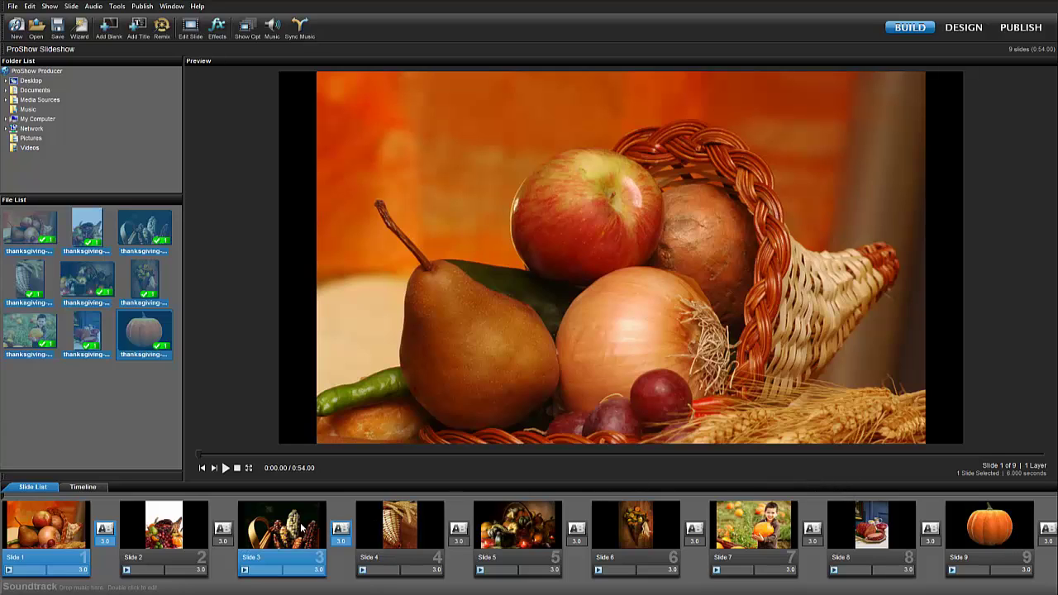
{"action": "left_click", "coordinate": [395, 528], "text": "ctrl"}
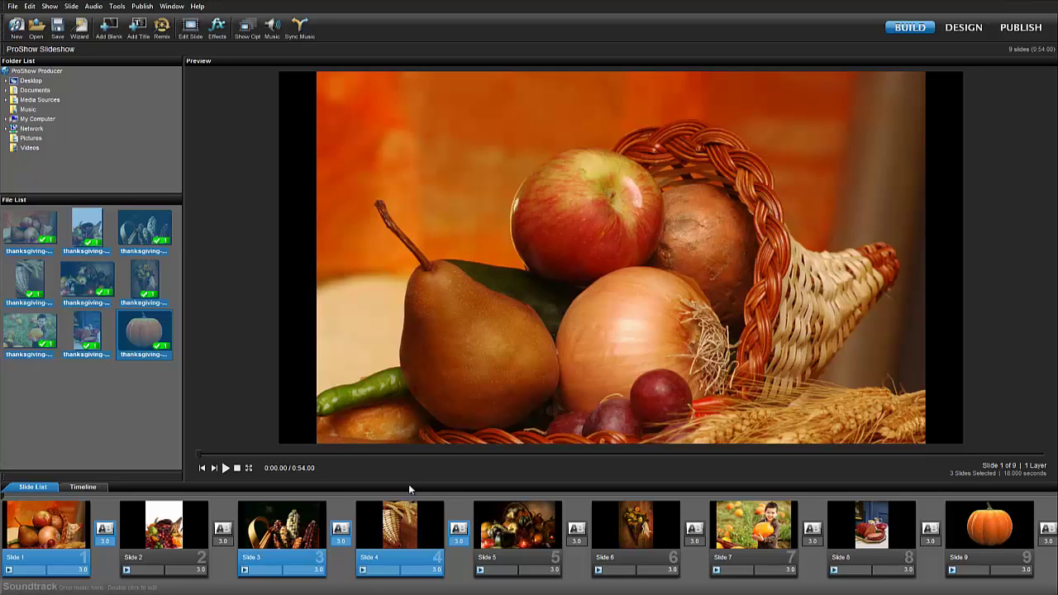
{"action": "left_click", "coordinate": [752, 529], "text": "shift"}
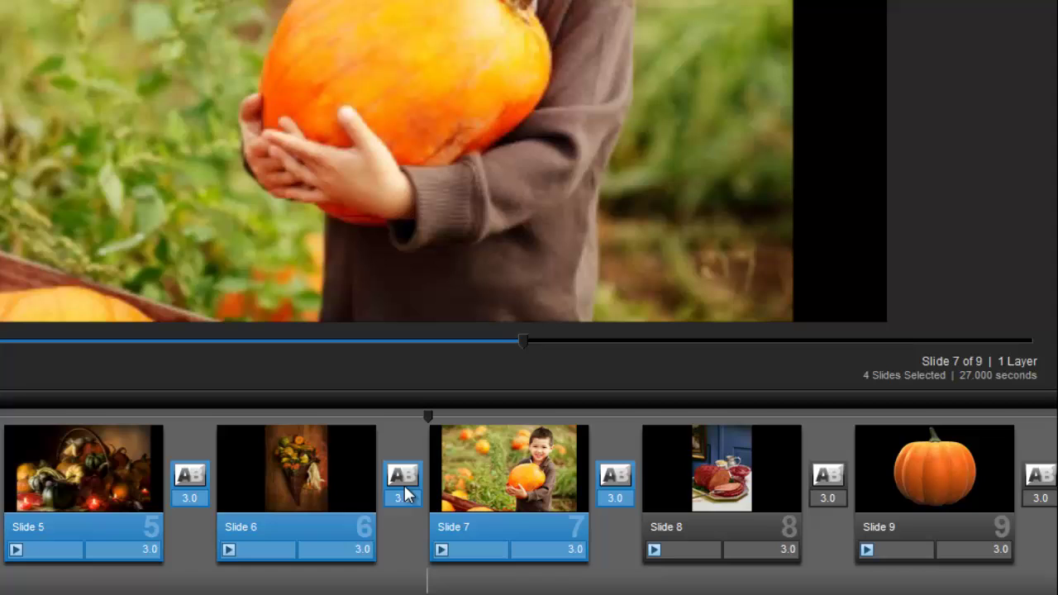
{"action": "left_click", "coordinate": [362, 547]}
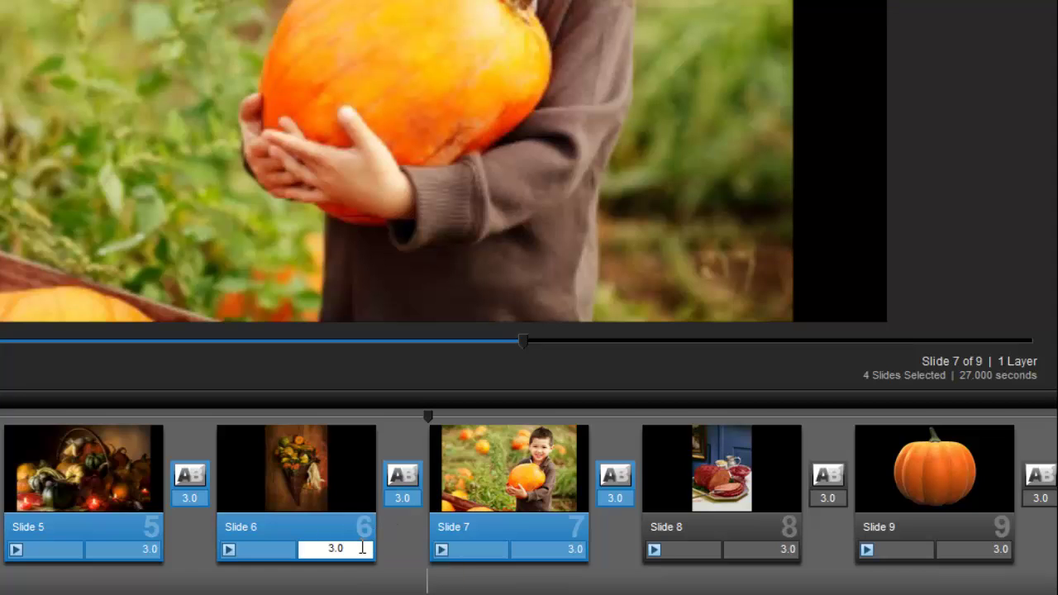
{"action": "key", "text": "BackSpace"}
{"action": "key", "text": "BackSpace"}
{"action": "key", "text": "BackSpace"}
{"action": "type", "text": "5"}
{"action": "key", "text": "Return"}
Set the transitions between the selected slides to 2 seconds
{"action": "left_click", "coordinate": [402, 496]}
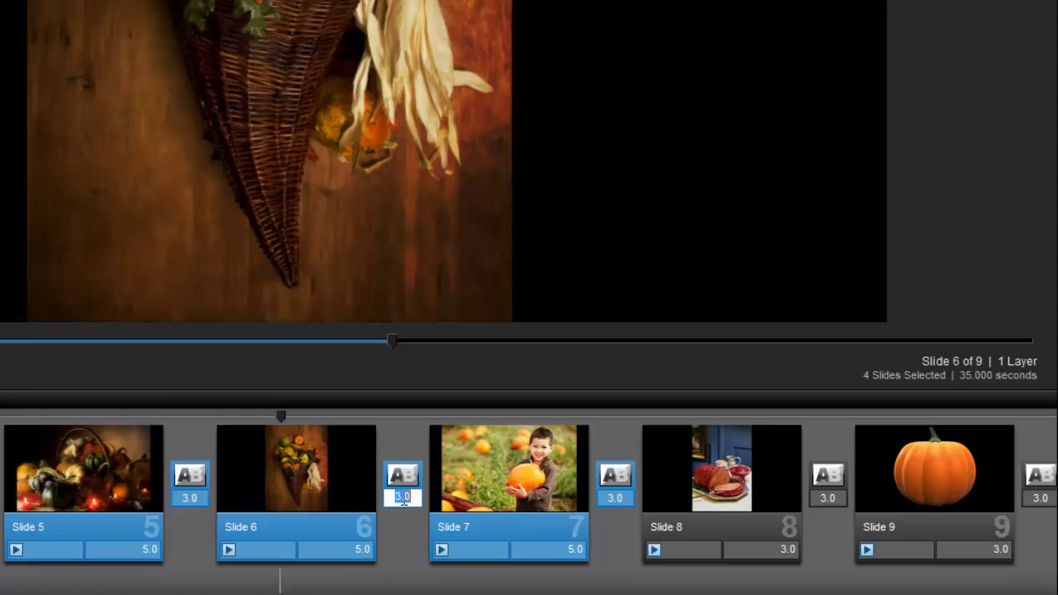
{"action": "type", "text": "2"}
{"action": "key", "text": "Return"}
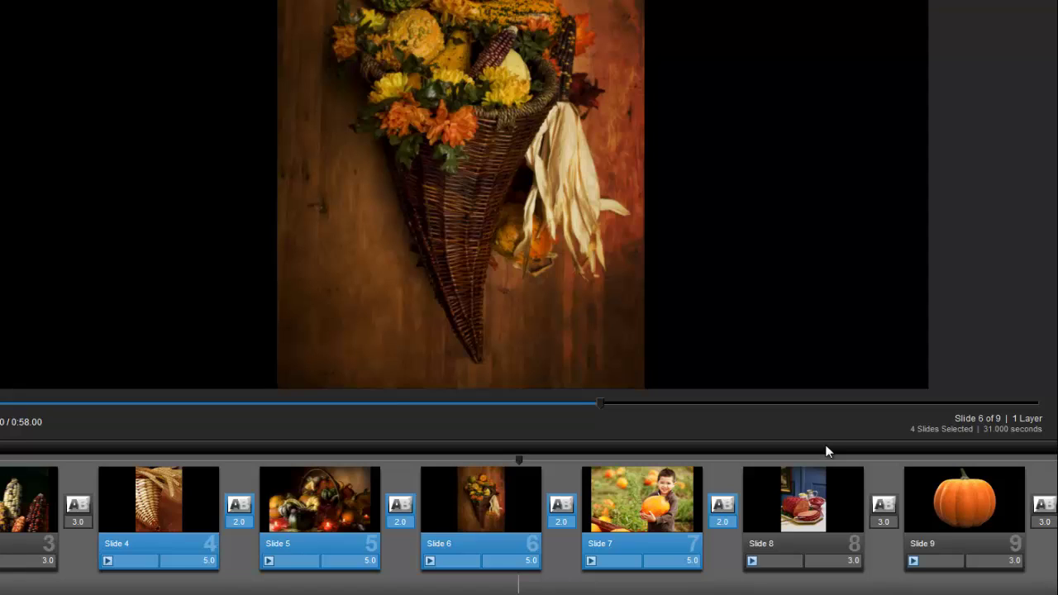
Apply the Motion 3D Flash Cards 3D - Forward transition to slides 4–7
{"action": "double_click", "coordinate": [561, 505]}
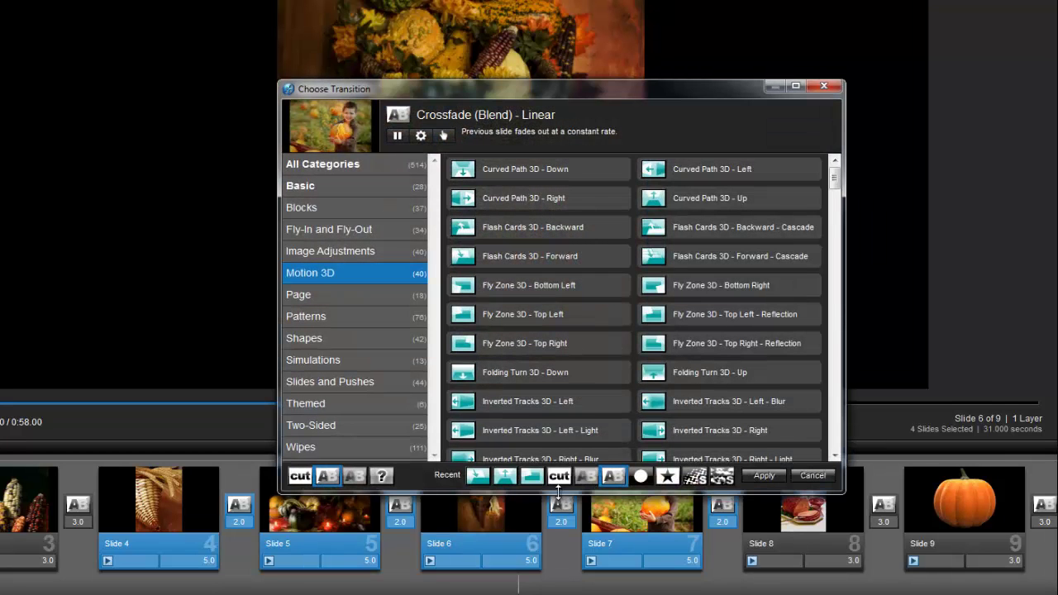
{"action": "left_click", "coordinate": [517, 256]}
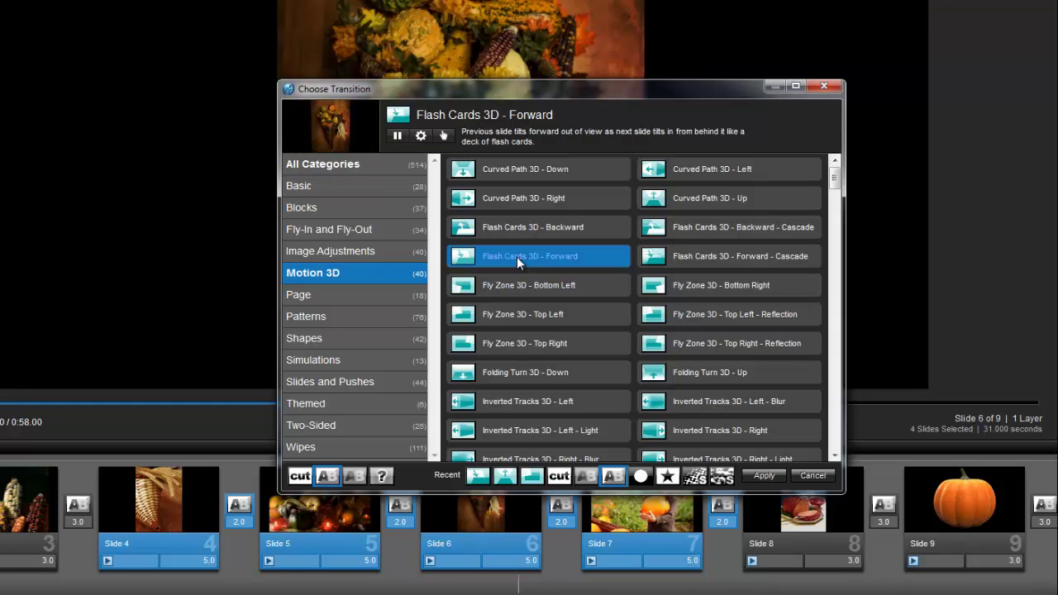
{"action": "left_click", "coordinate": [765, 477]}
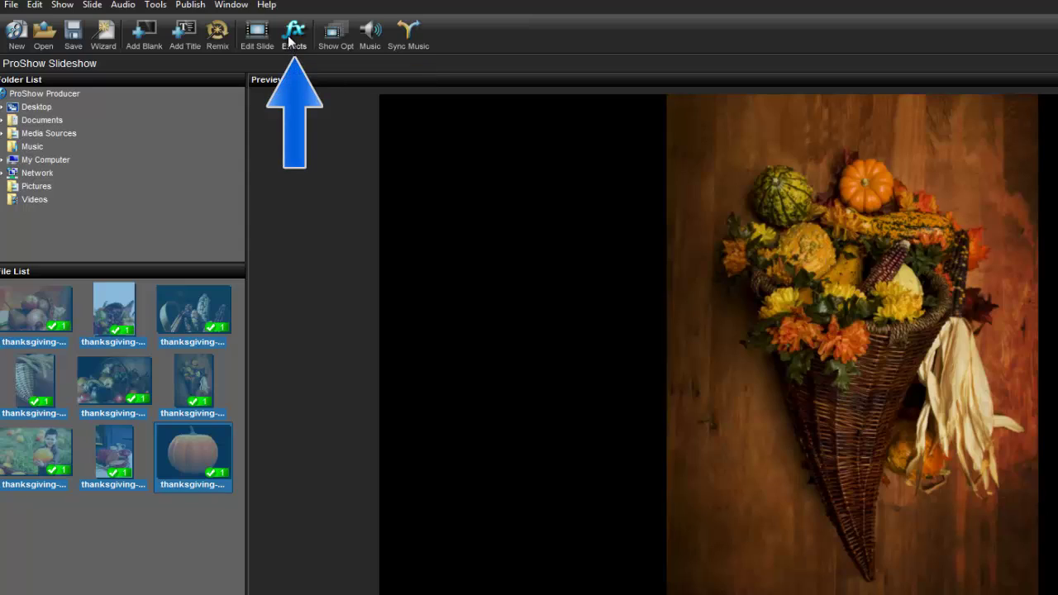
Apply the A Moving Backdrop slide style to slides 4–7, replacing their existing setup
{"action": "left_click", "coordinate": [293, 38]}
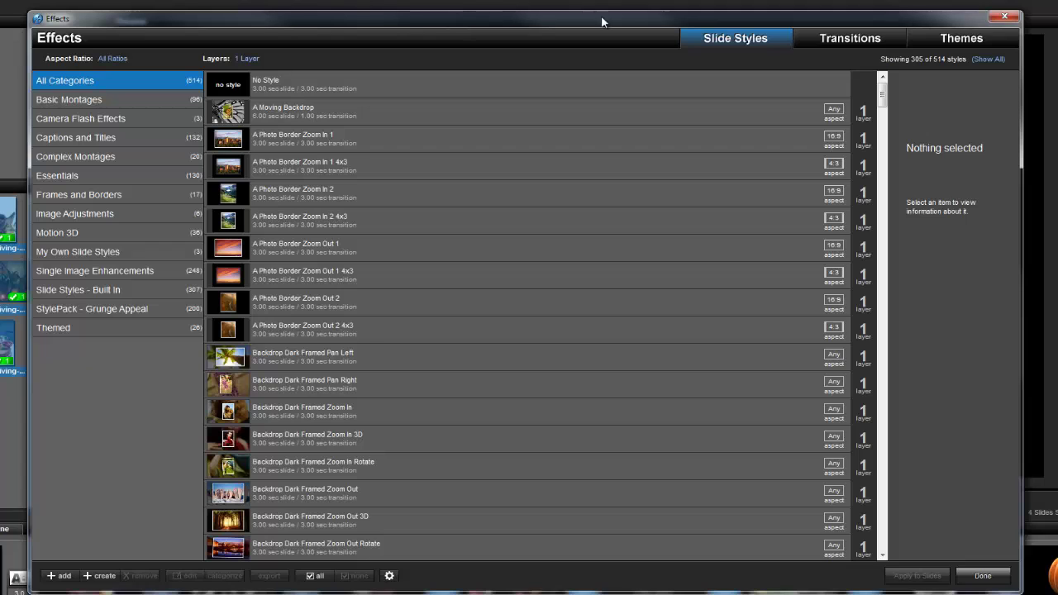
{"action": "left_click", "coordinate": [835, 43]}
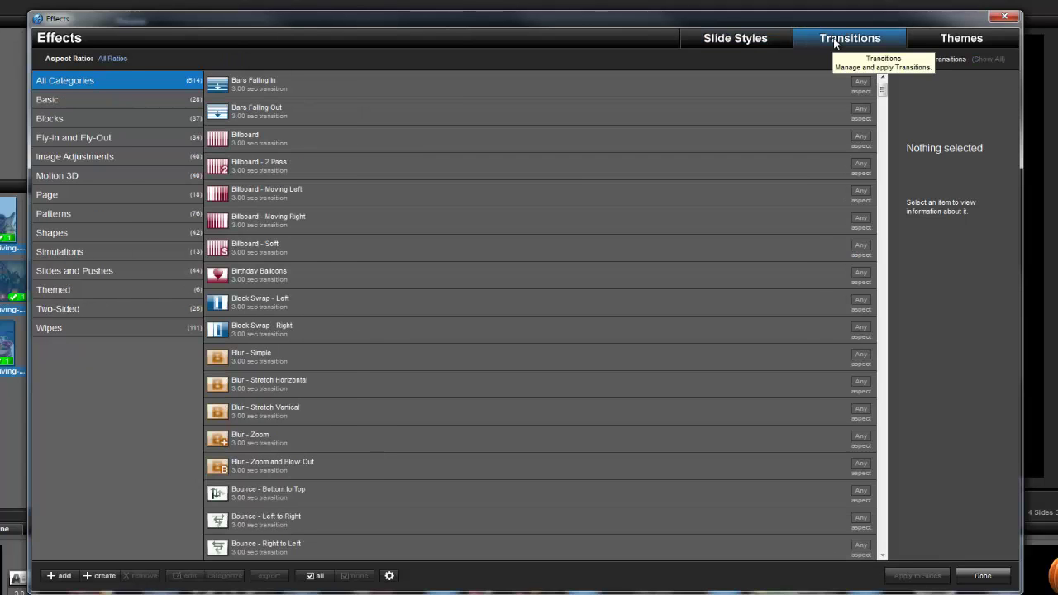
{"action": "left_click", "coordinate": [746, 42]}
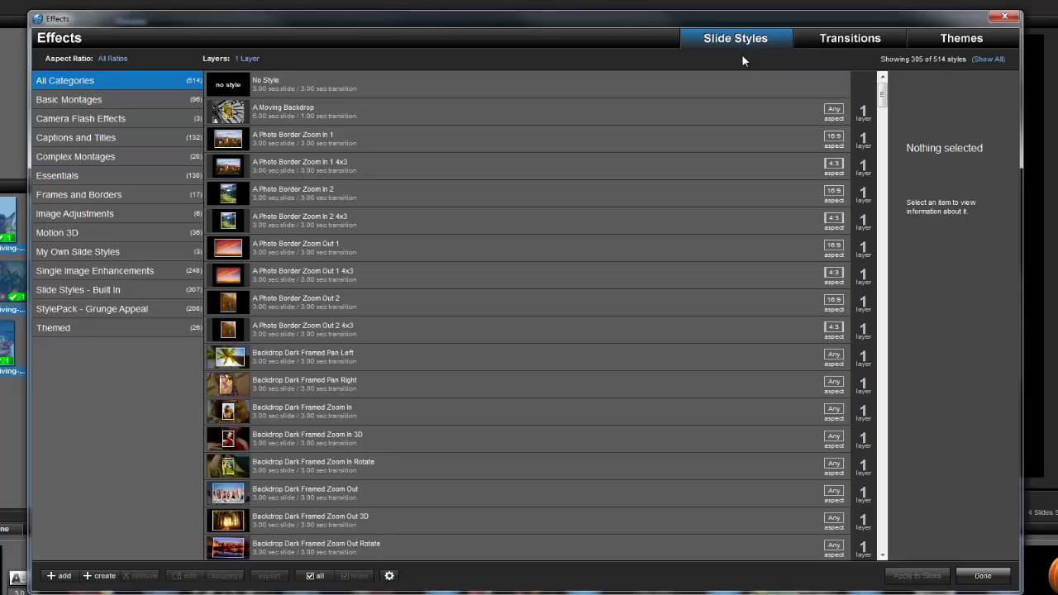
{"action": "left_click", "coordinate": [278, 114]}
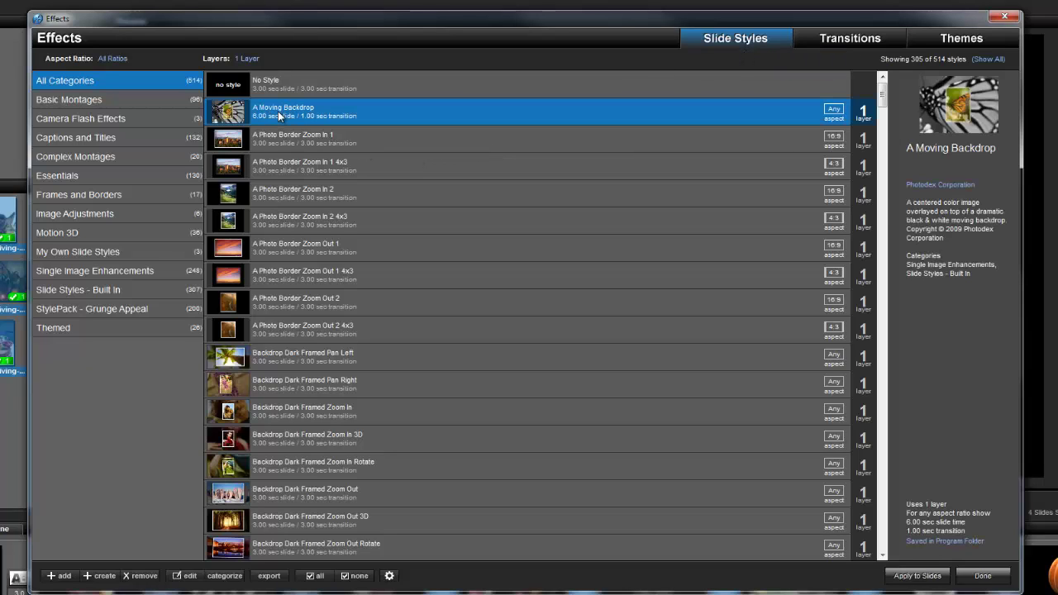
{"action": "left_click", "coordinate": [932, 579]}
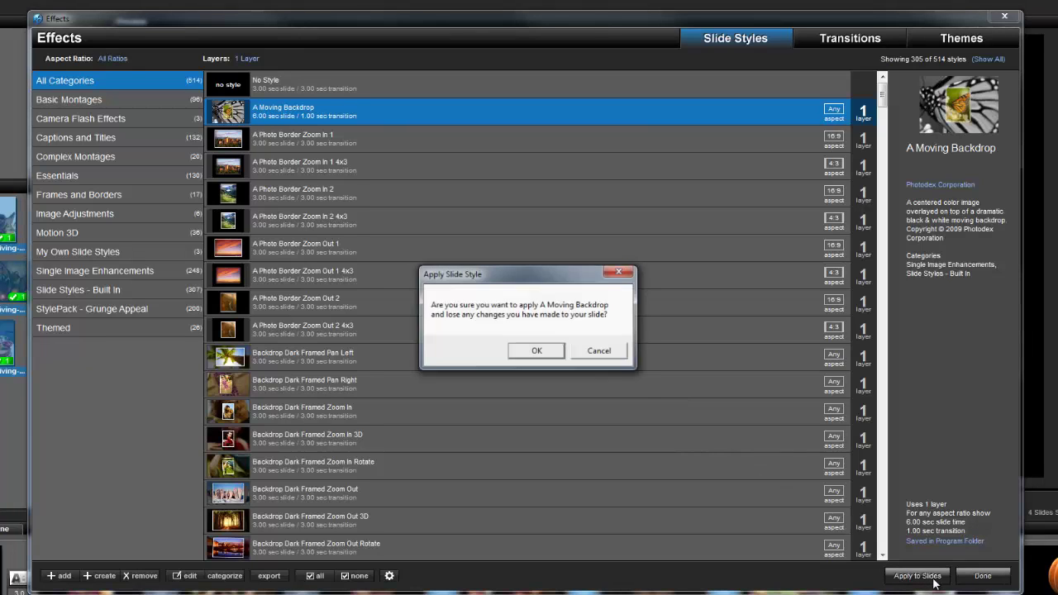
{"action": "left_click", "coordinate": [539, 352]}
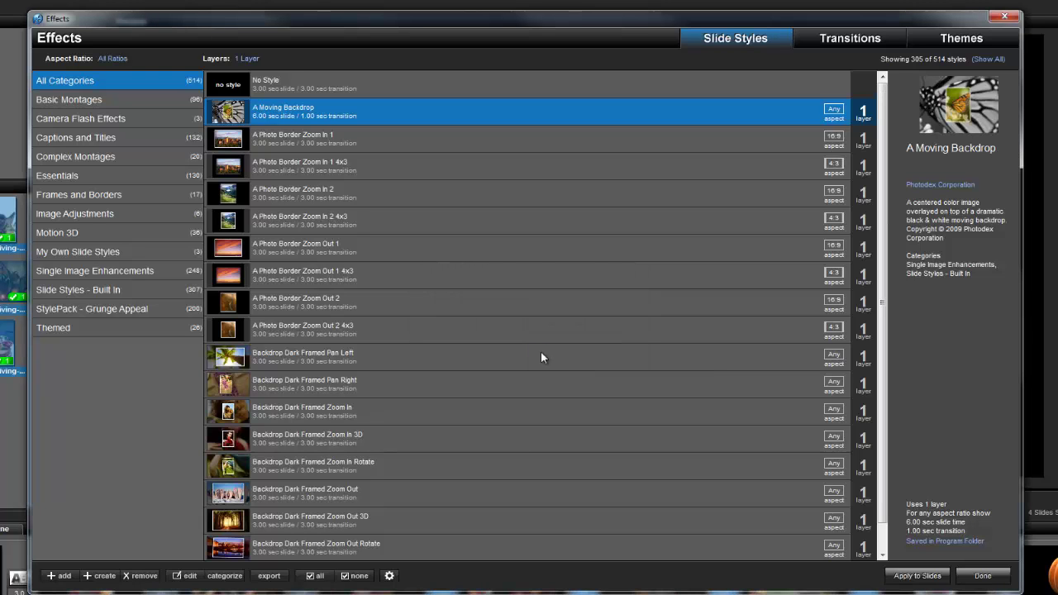
{"action": "left_click", "coordinate": [983, 575]}
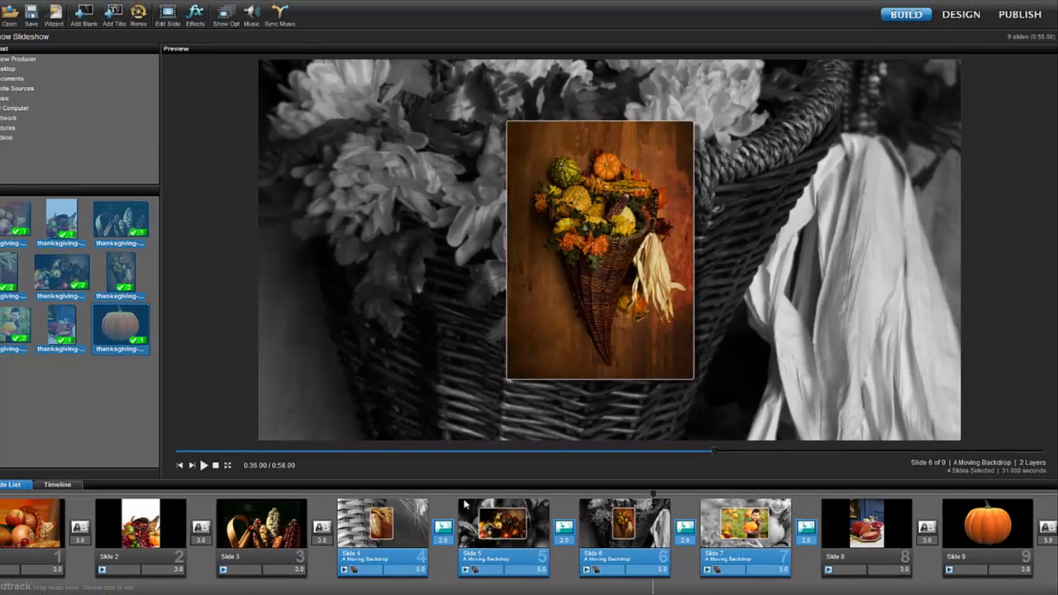
Preview the styled slides by jumping playback to slides 5 and 6
{"action": "left_click", "coordinate": [394, 493]}
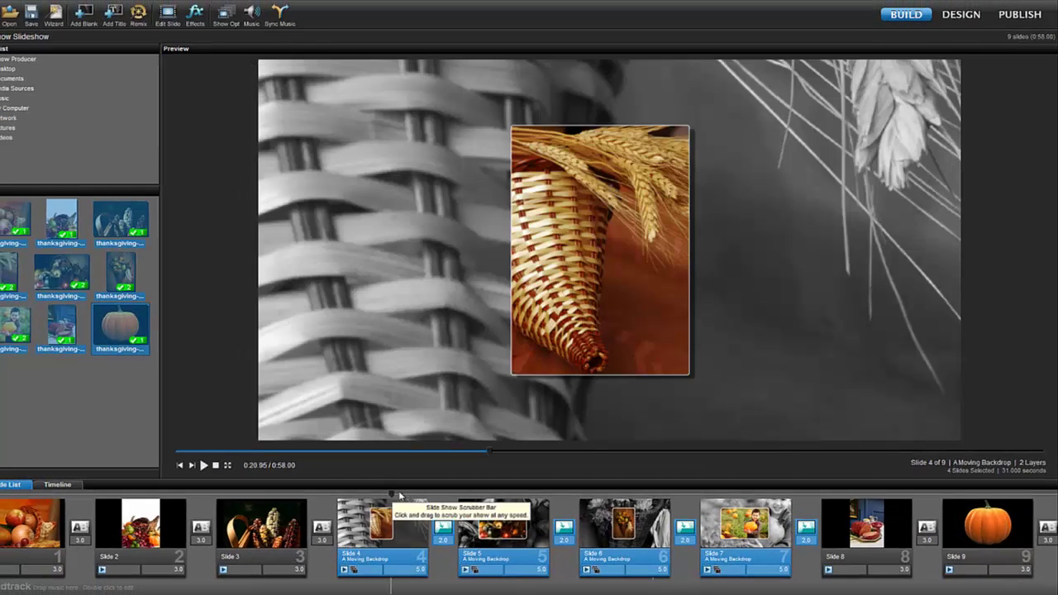
{"action": "left_click", "coordinate": [508, 494]}
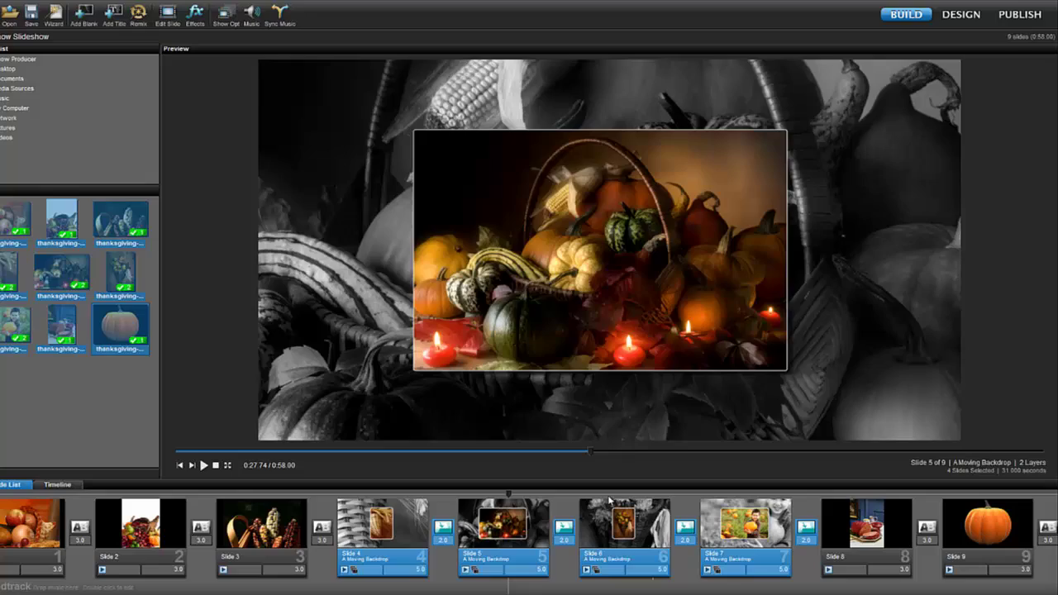
{"action": "left_click", "coordinate": [625, 495]}
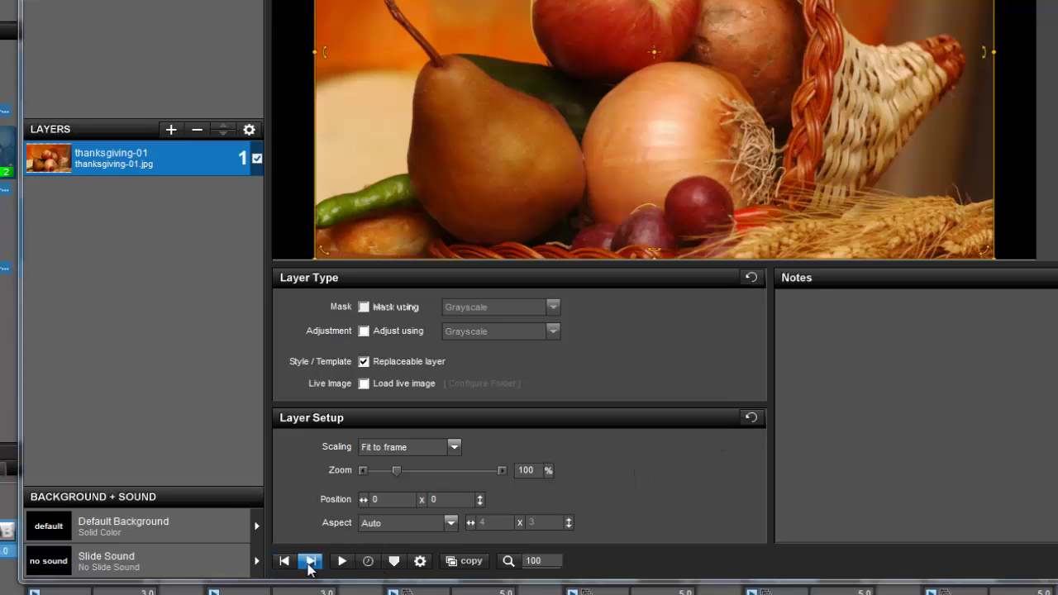
Change thanksgiving-03's slide time to 5 seconds and bring up the Copy Settings options
{"action": "left_click", "coordinate": [311, 562]}
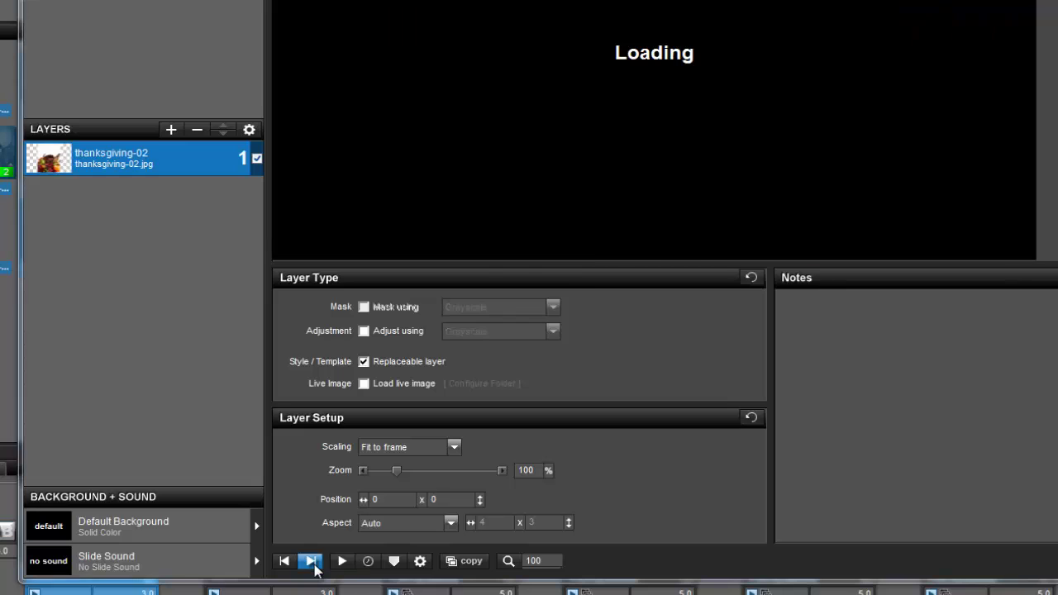
{"action": "left_click", "coordinate": [311, 562]}
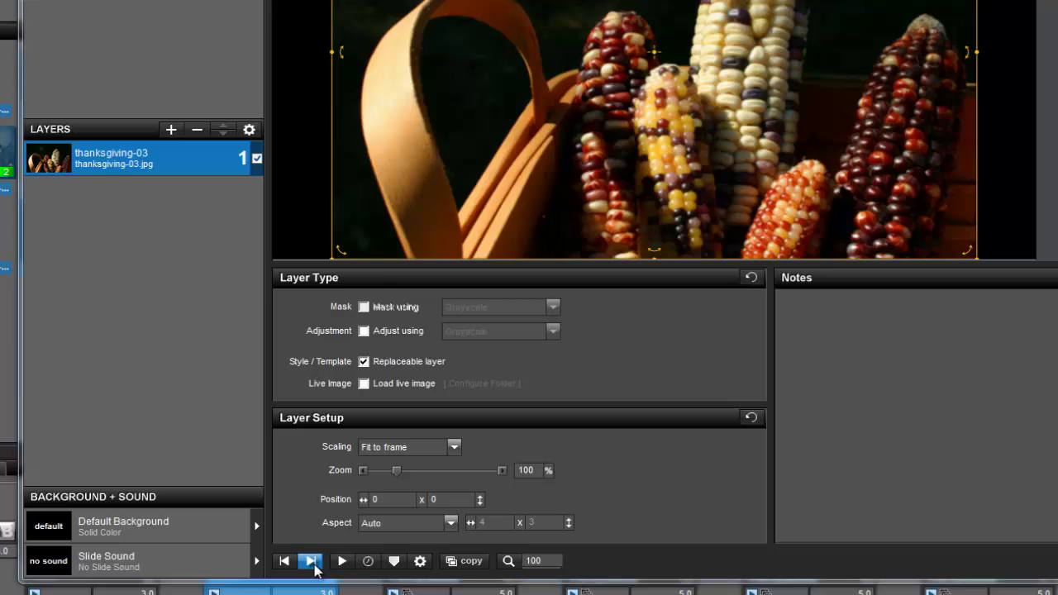
{"action": "left_click", "coordinate": [369, 566]}
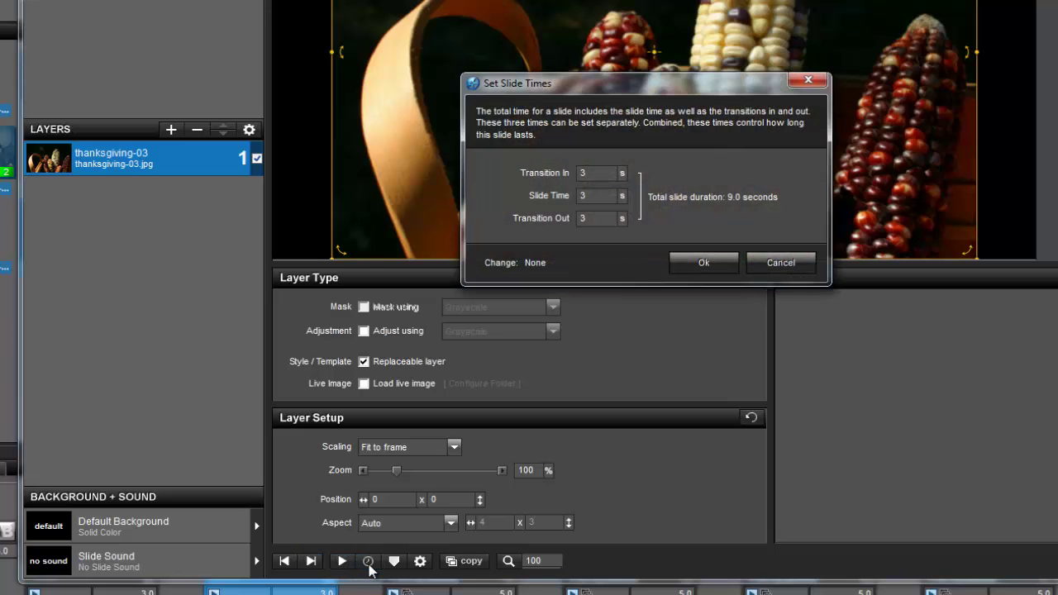
{"action": "double_click", "coordinate": [590, 197]}
{"action": "type", "text": "5"}
{"action": "key", "text": "Return"}
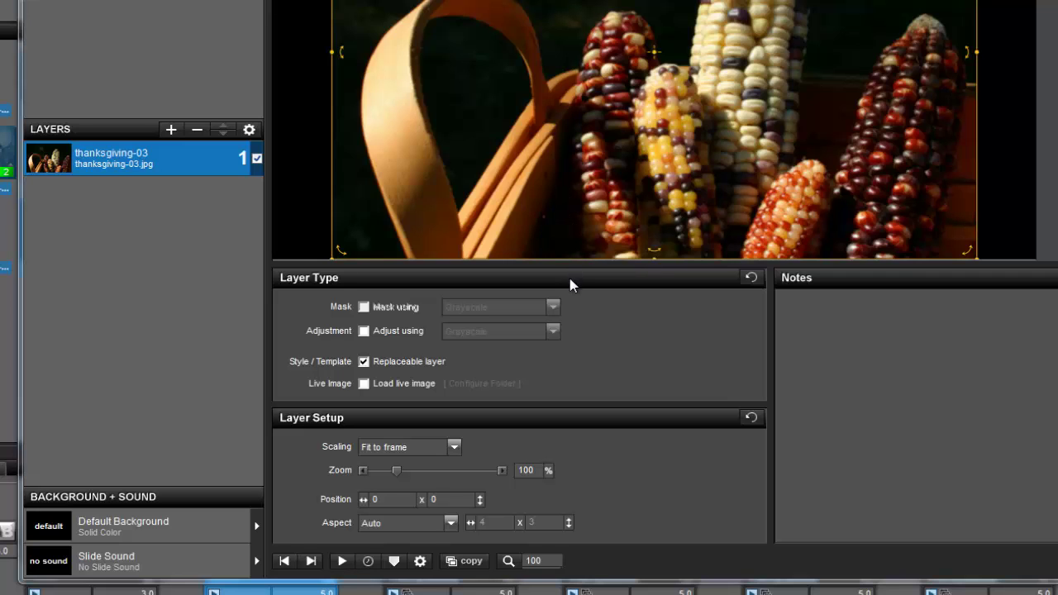
{"action": "left_click", "coordinate": [469, 561]}
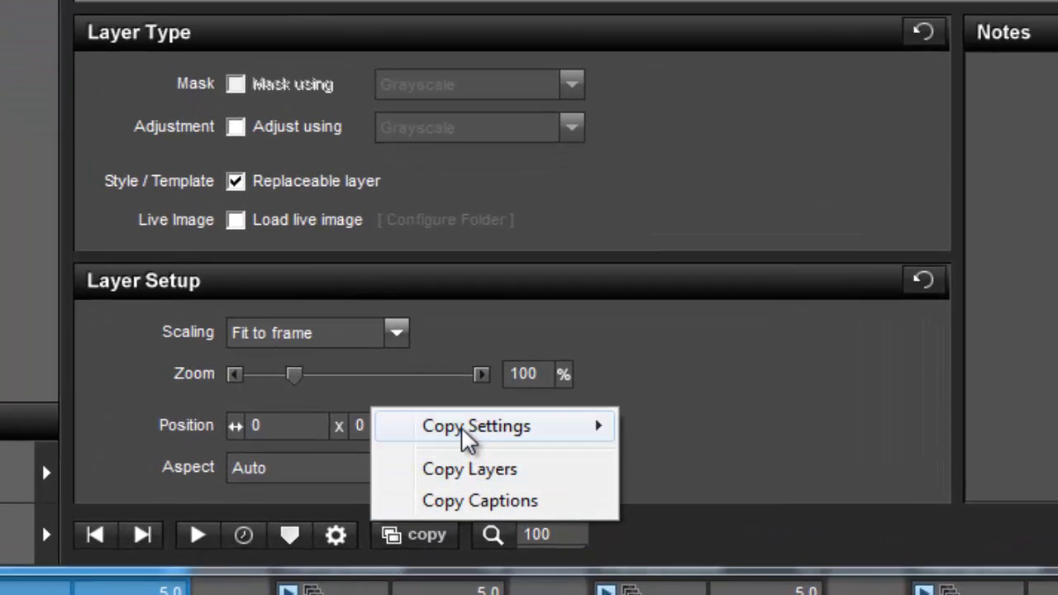
{"action": "mouse_move", "coordinate": [463, 430]}
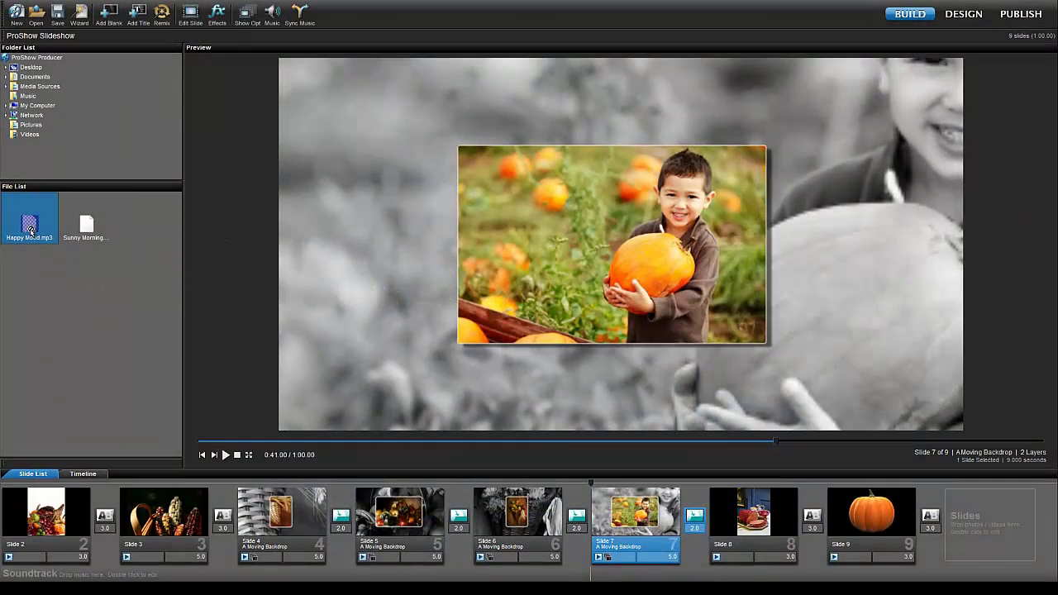
Add Happy Mood.mp3 as the soundtrack and check the Audio menu's slide sync options
{"action": "left_click_drag", "start_coordinate": [41, 232], "coordinate": [49, 573]}
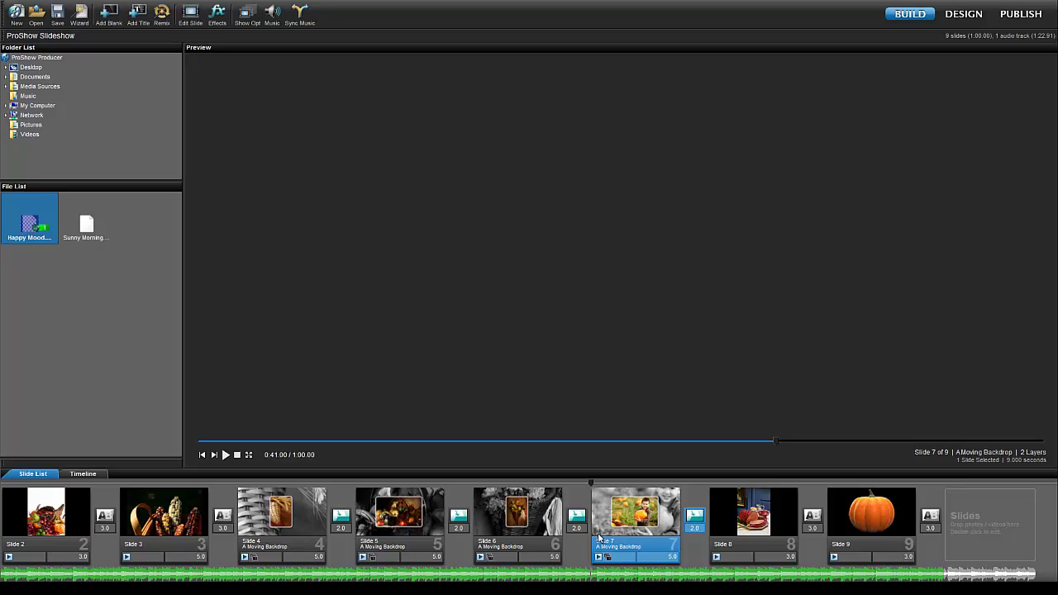
{"action": "left_click", "coordinate": [673, 502]}
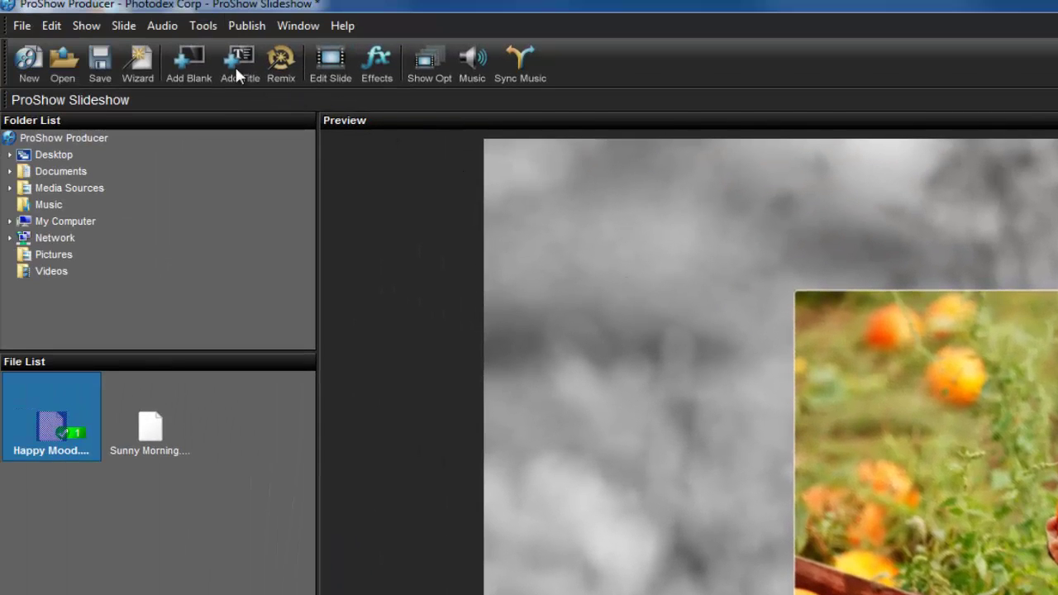
{"action": "left_click", "coordinate": [164, 27]}
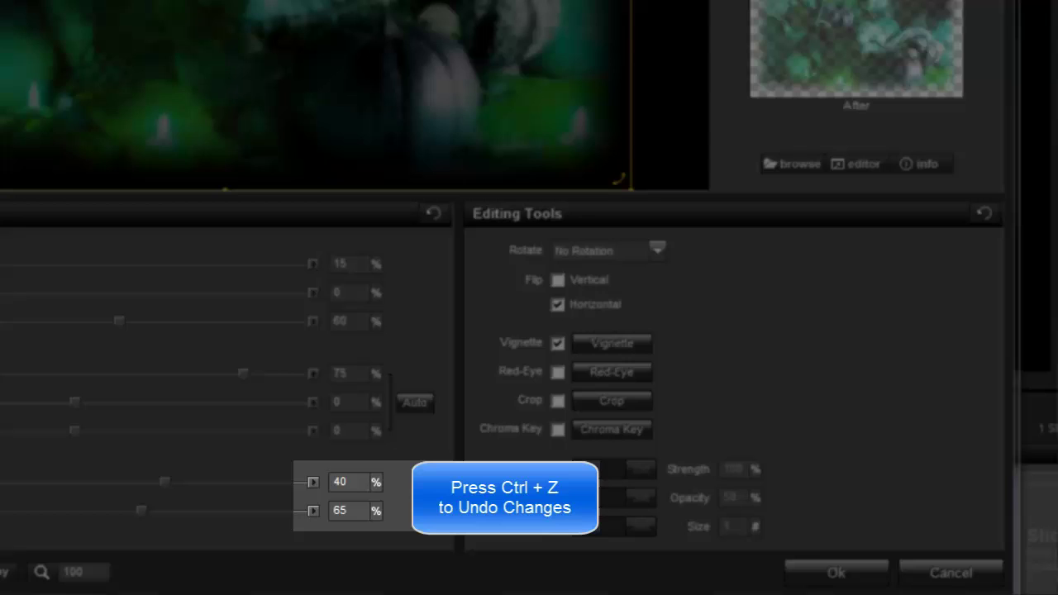
Undo the last four adjustments, restoring Opacity 100% and zeroing Brightness, Contrast and Hue
{"action": "key", "text": "ctrl+z"}
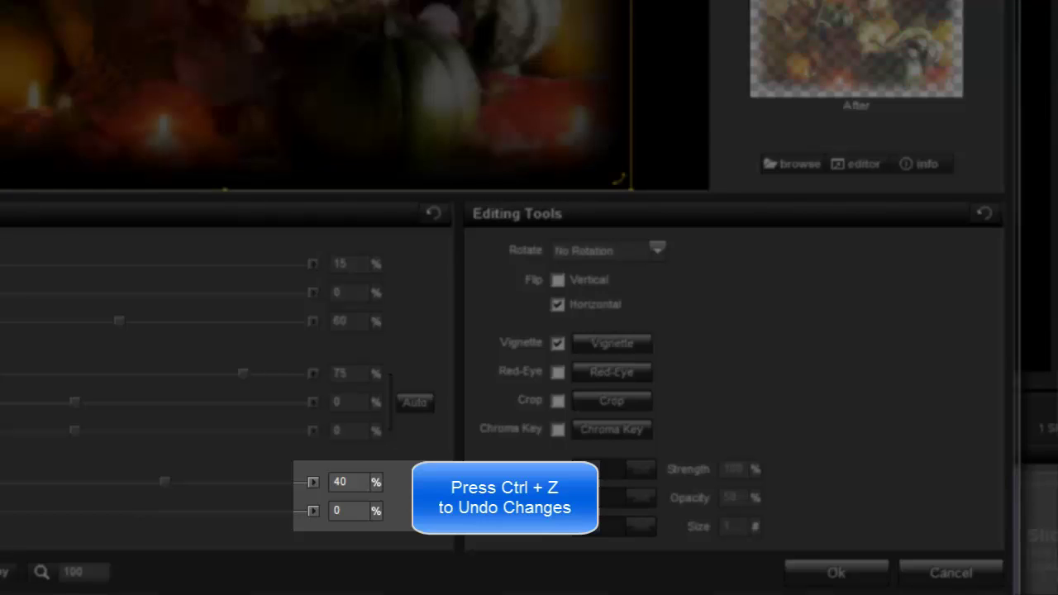
{"action": "key", "text": "ctrl+z"}
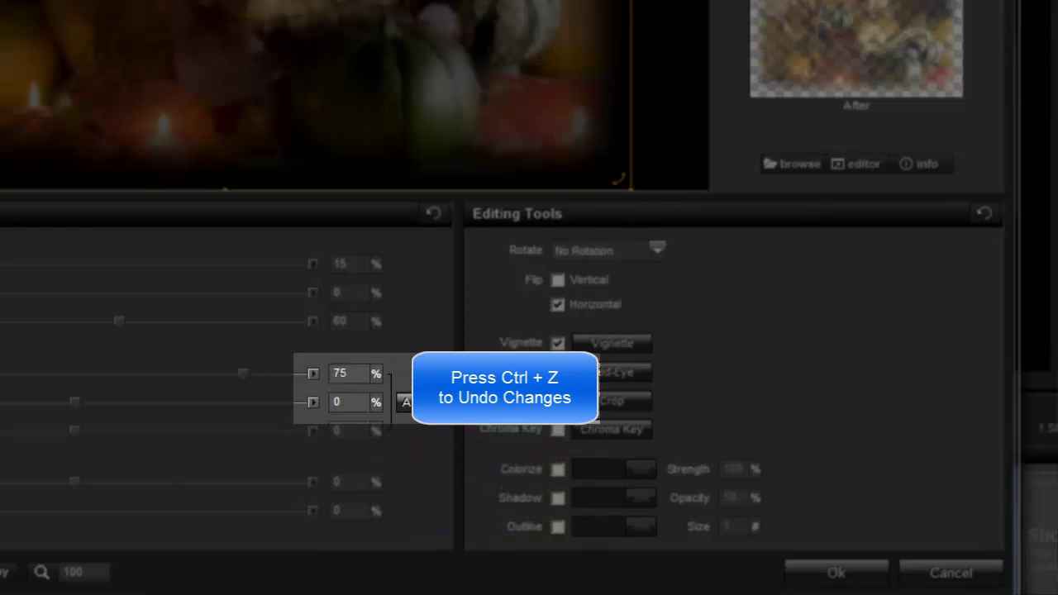
{"action": "key", "text": "ctrl+z"}
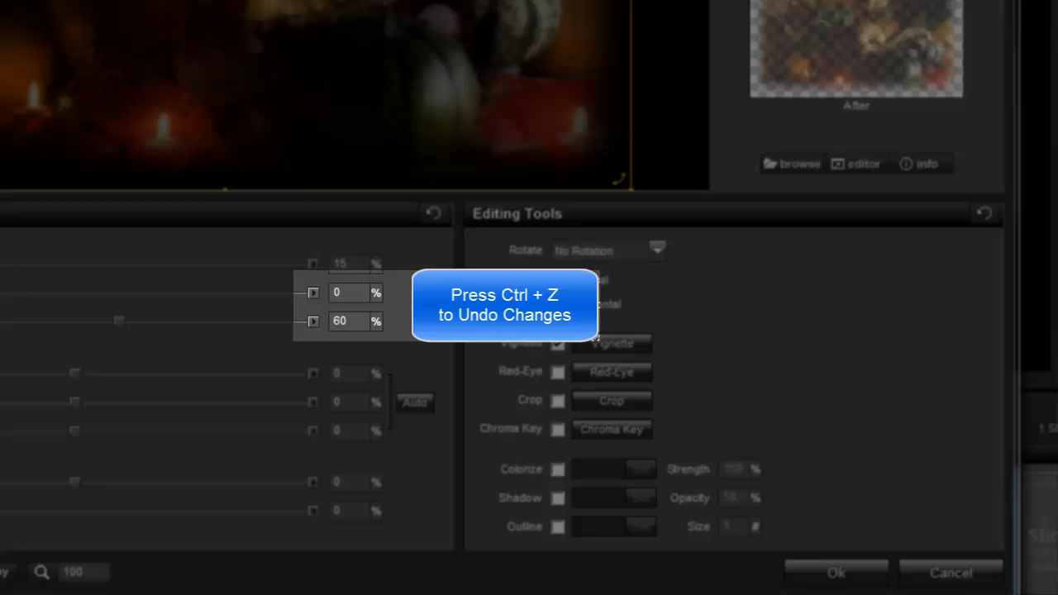
{"action": "key", "text": "ctrl+z"}
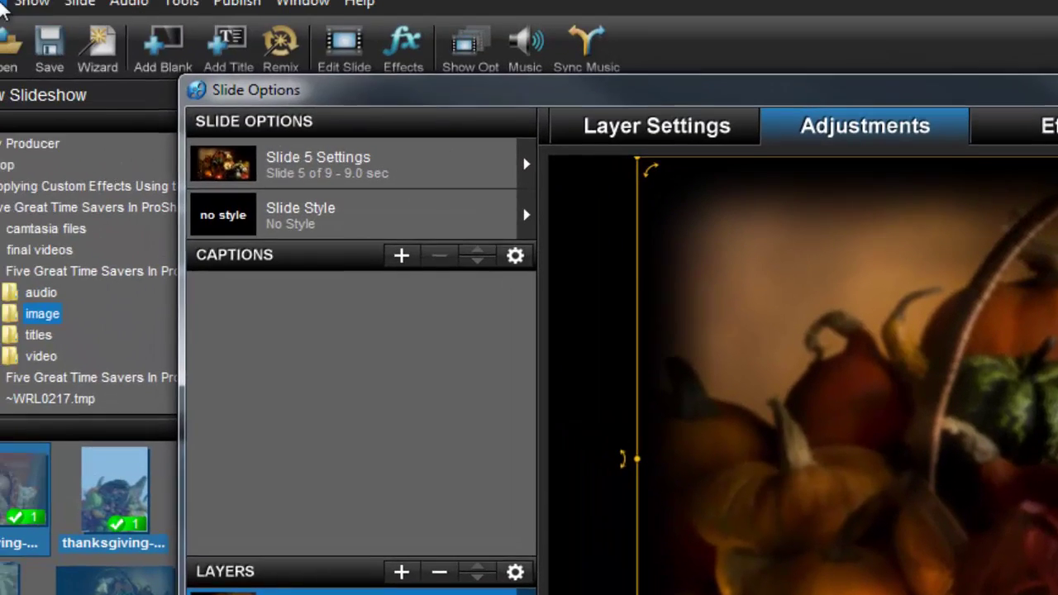
Undo the 15% blur via Edit > Undo Blur and reset the Editing Tools, clearing flip and vignette
{"action": "left_click", "coordinate": [66, 51]}
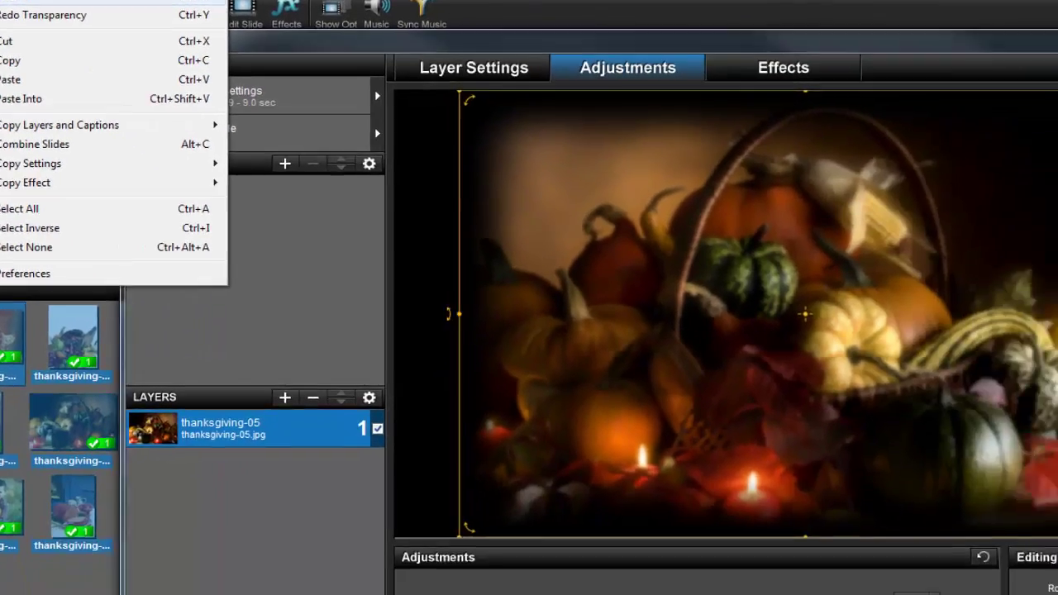
{"action": "left_click", "coordinate": [64, 82]}
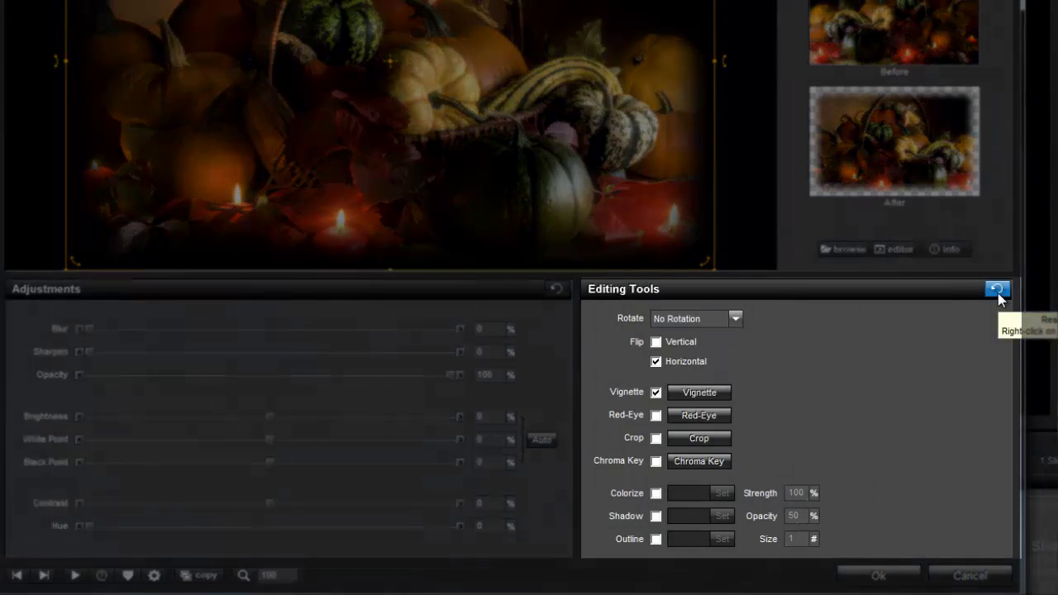
{"action": "left_click", "coordinate": [997, 291]}
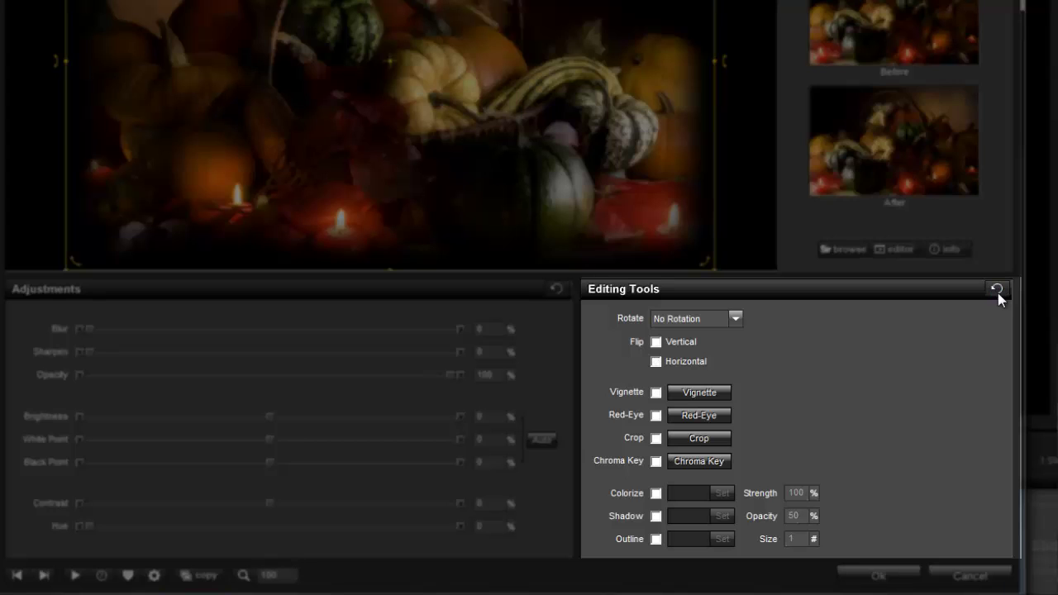